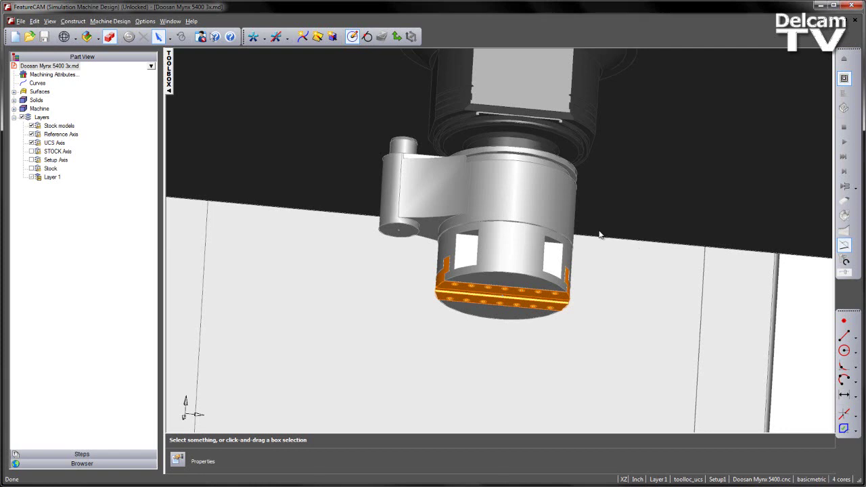
# Step: Expand the Solids list in the part tree
pyautogui.scroll(-5, 598, 231)
pyautogui.moveTo(589, 236); pyautogui.dragTo(561, 199, button='middle')
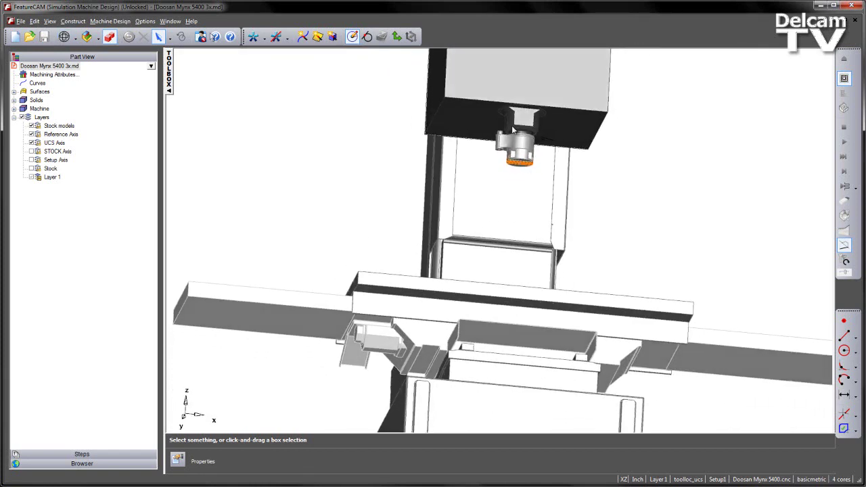
pyautogui.scroll(3, 562, 202)
pyautogui.scroll(5, 561, 201)
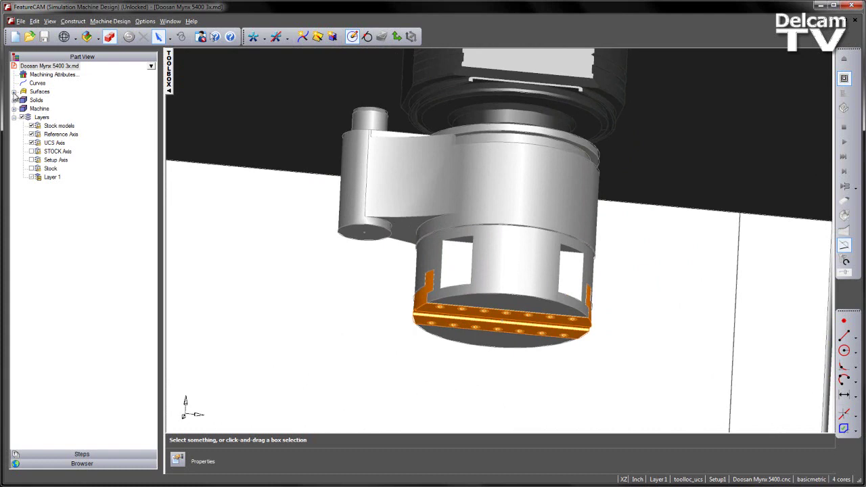
pyautogui.click(15, 101)
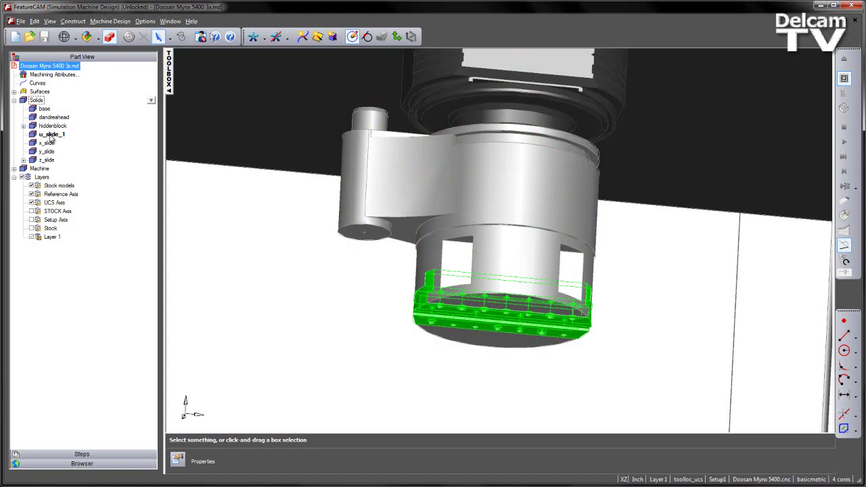
# Step: Expand Machine through machine, base and y_slide to reveal x_slide and z_slide
pyautogui.click(51, 137)
pyautogui.click(14, 169)
pyautogui.click(23, 177)
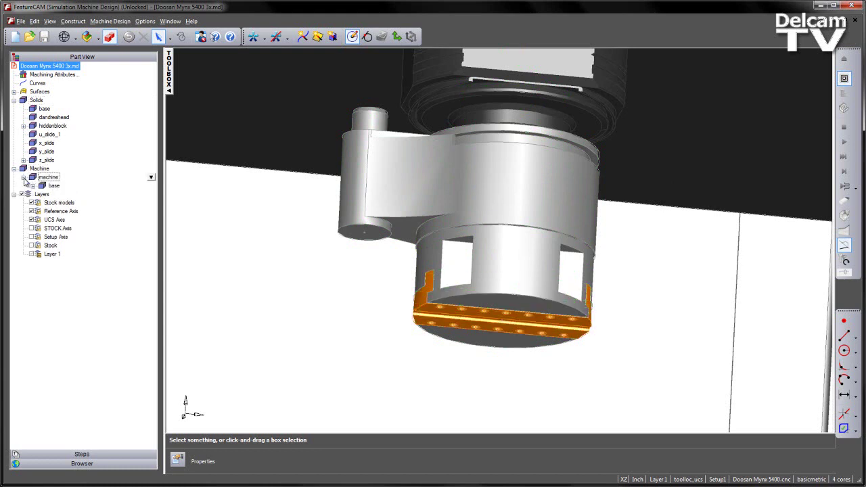
pyautogui.click(32, 186)
pyautogui.click(42, 194)
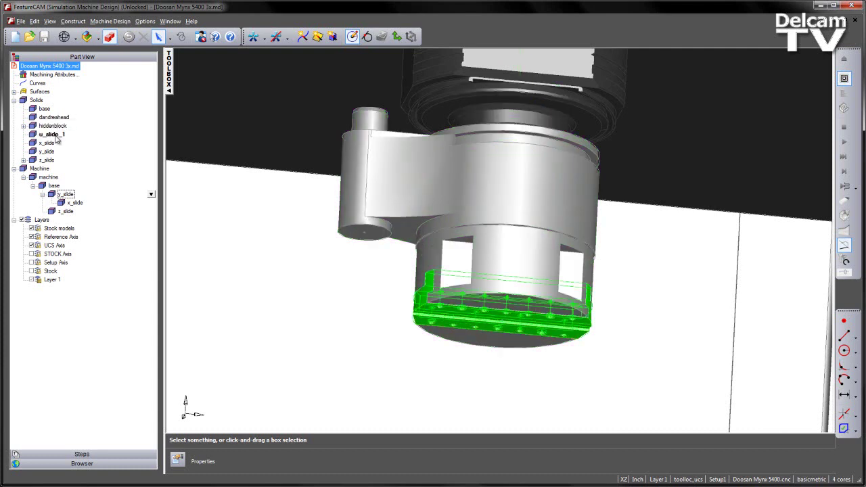
pyautogui.click(54, 135)
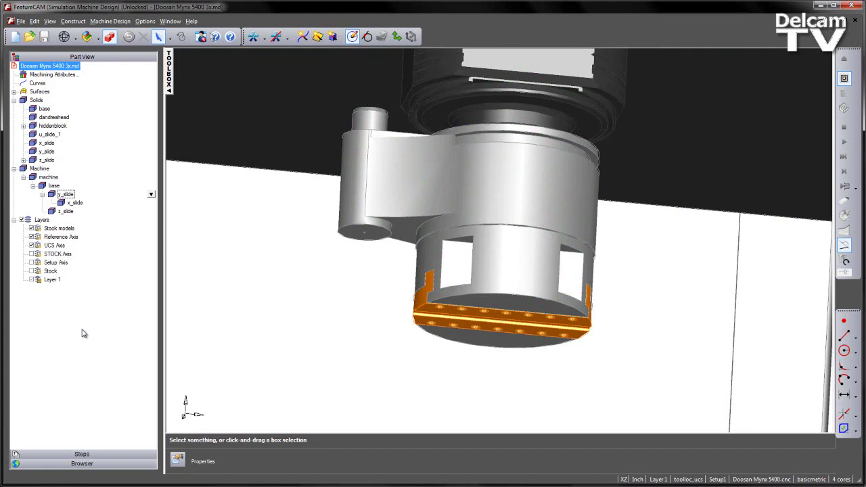
# Step: Set dandreahead as solid1 (parent) and u_slide_1 as solid2 (child) in Parent/Child Relationships
pyautogui.click(108, 21)
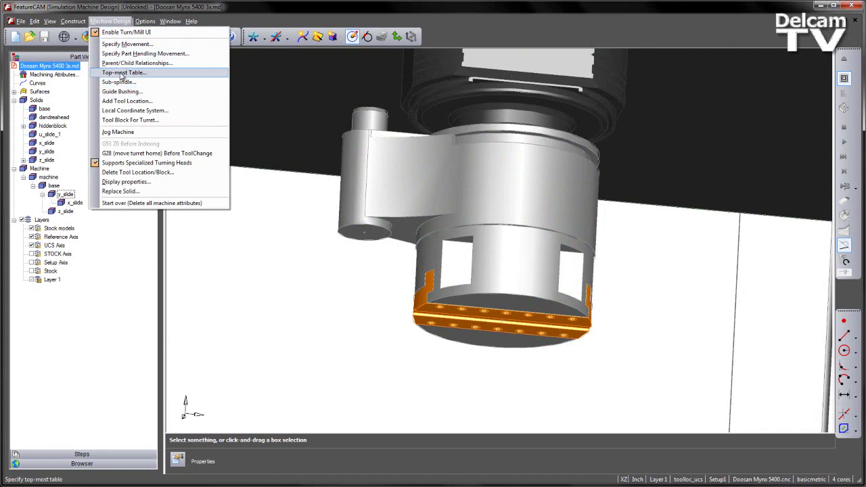
pyautogui.click(143, 63)
pyautogui.click(170, 150)
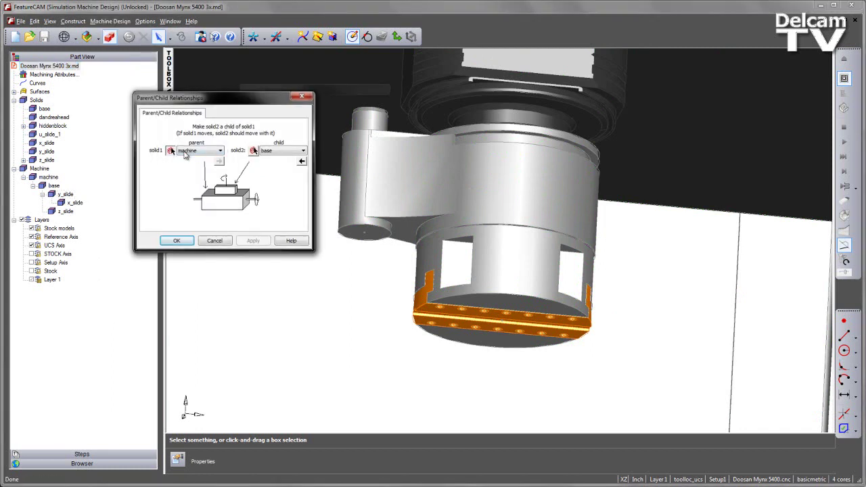
pyautogui.click(454, 189)
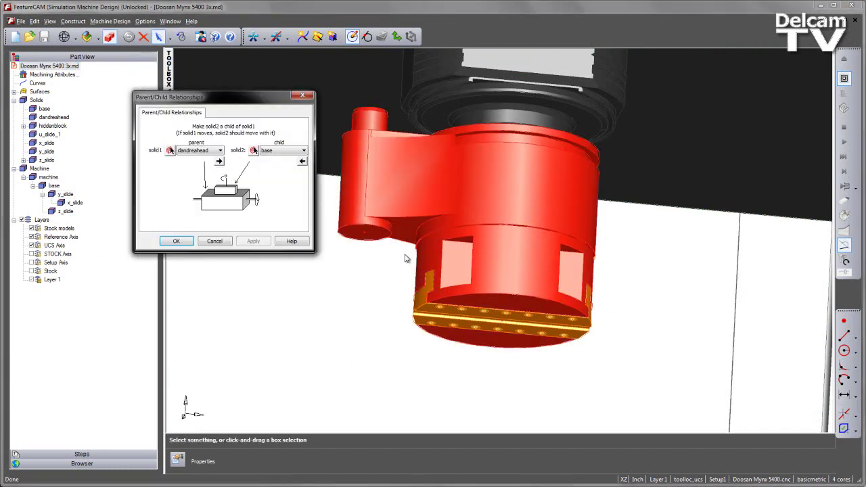
pyautogui.click(253, 151)
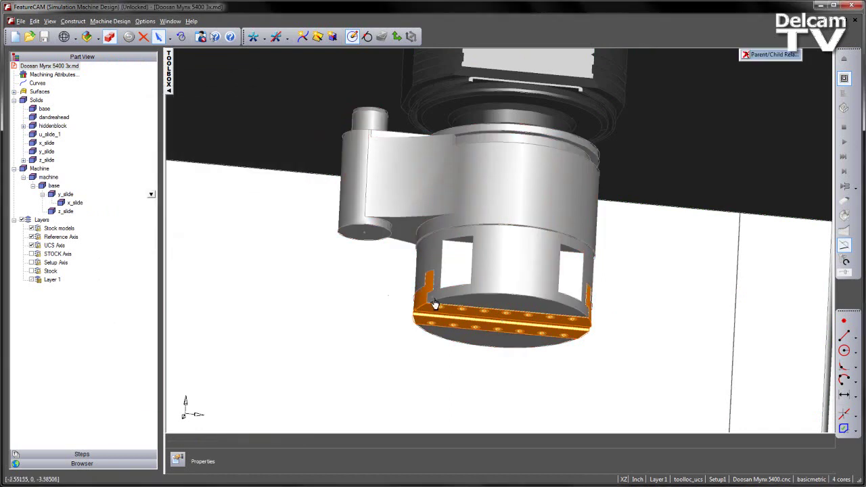
pyautogui.click(46, 134)
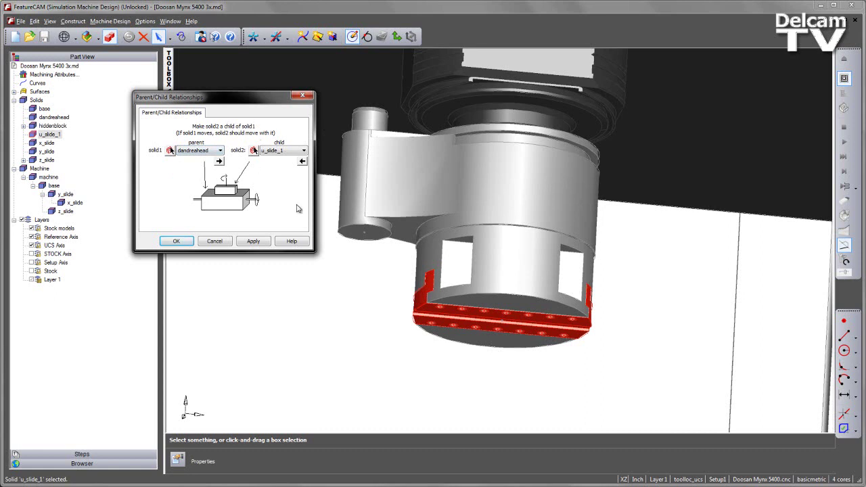
pyautogui.click(177, 241)
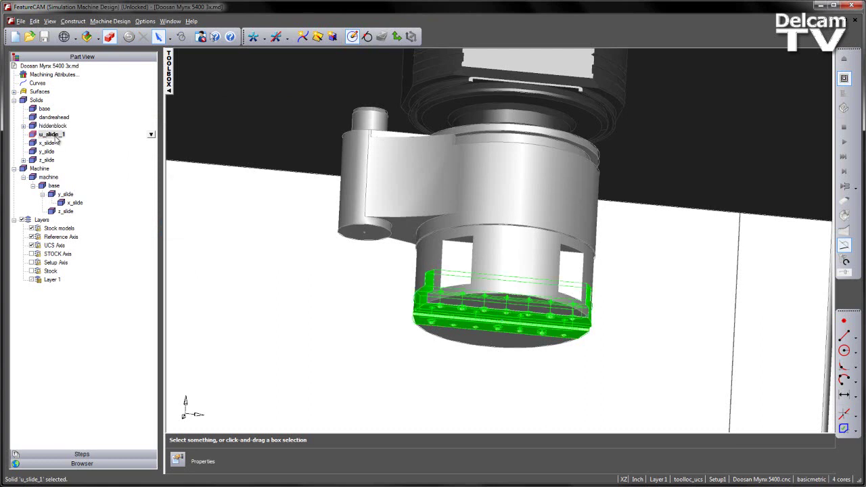
pyautogui.click(110, 21)
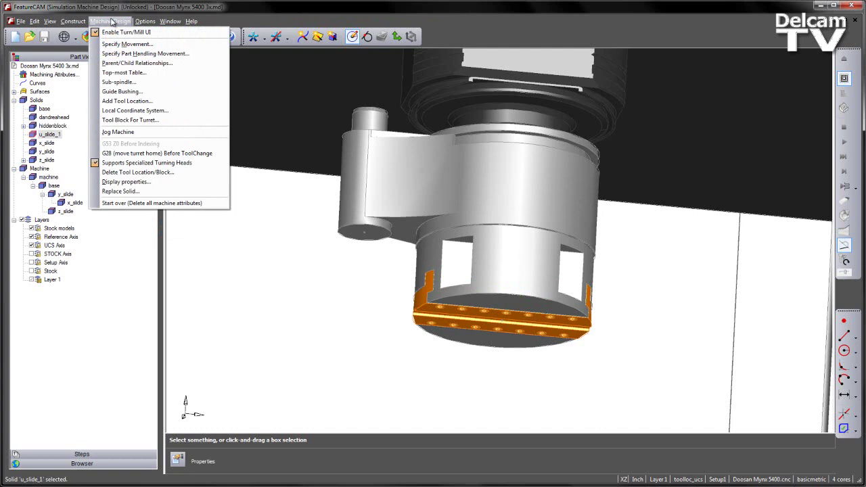
pyautogui.click(126, 44)
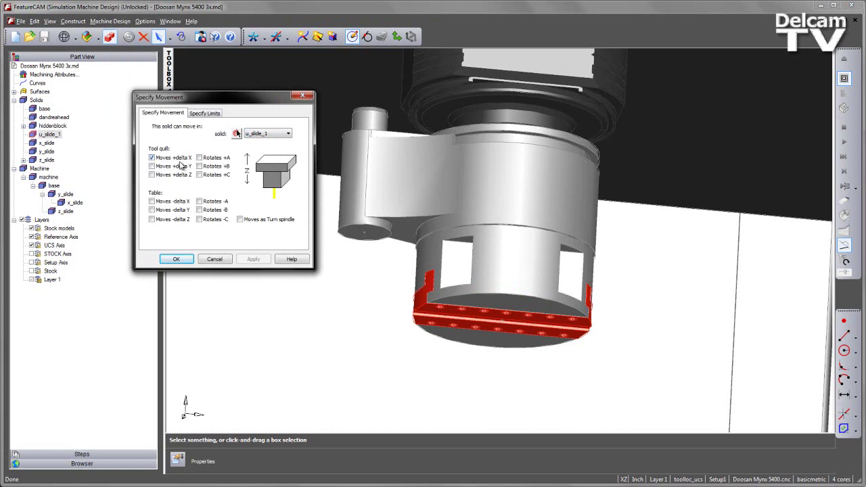
pyautogui.click(214, 259)
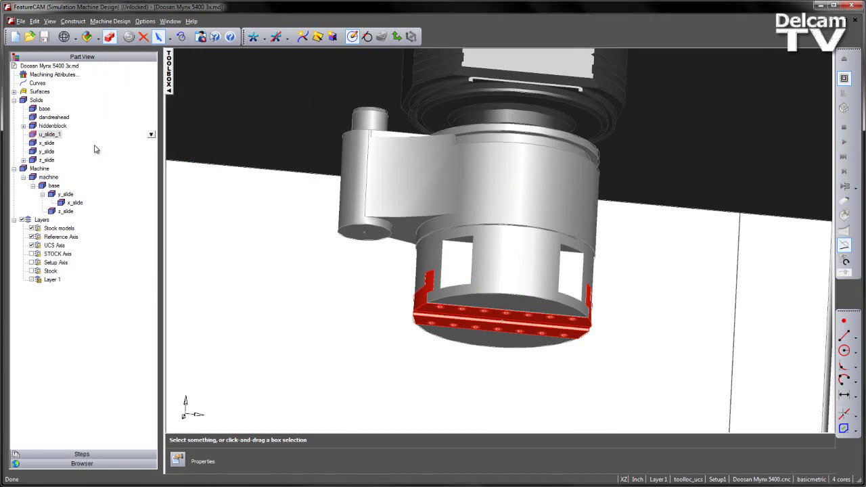
pyautogui.click(109, 21)
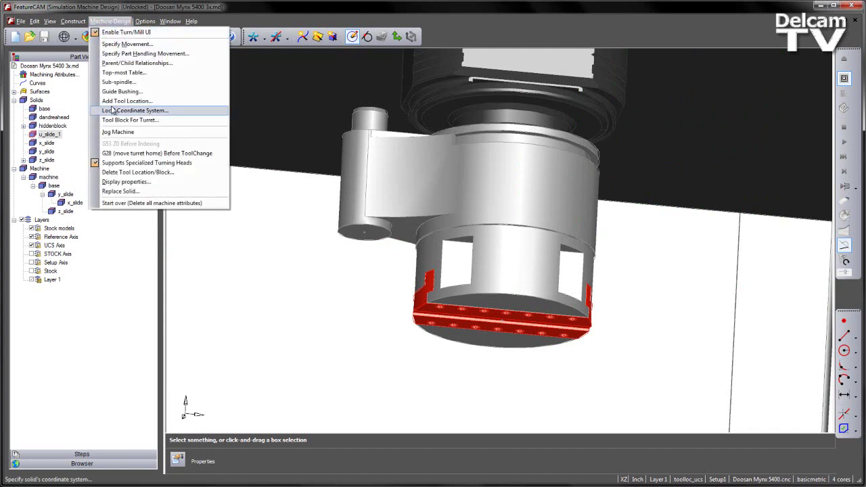
pyautogui.click(122, 126)
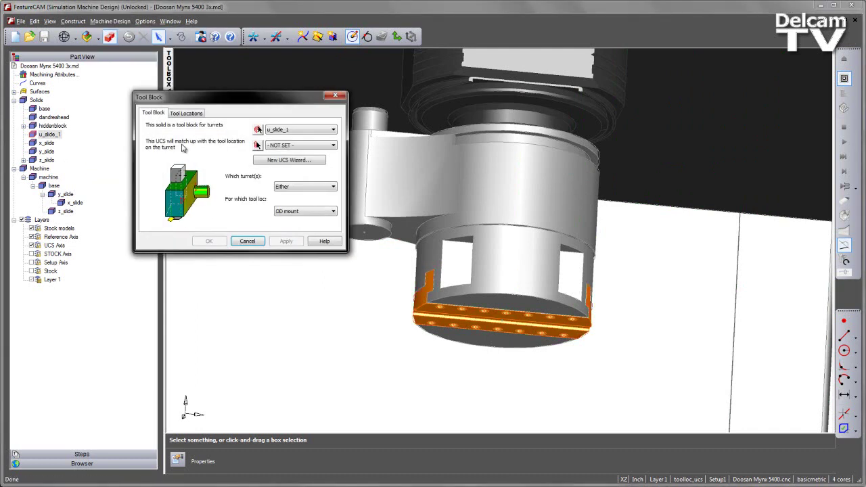
pyautogui.click(258, 130)
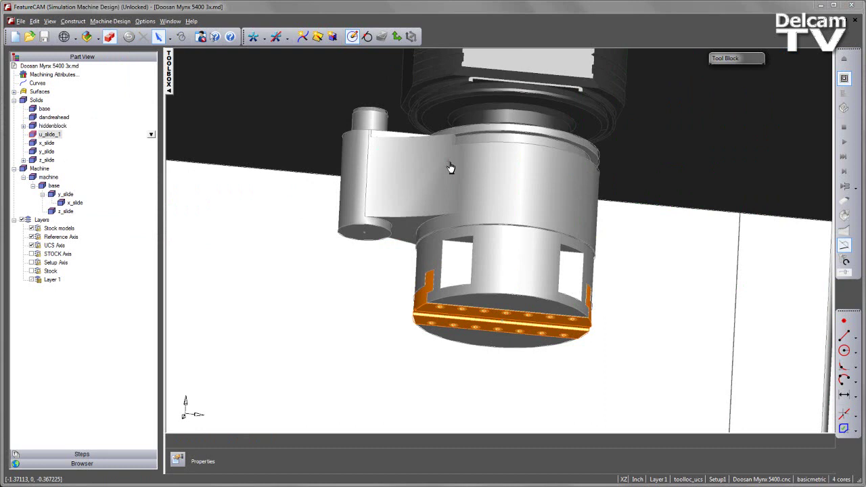
pyautogui.click(450, 168)
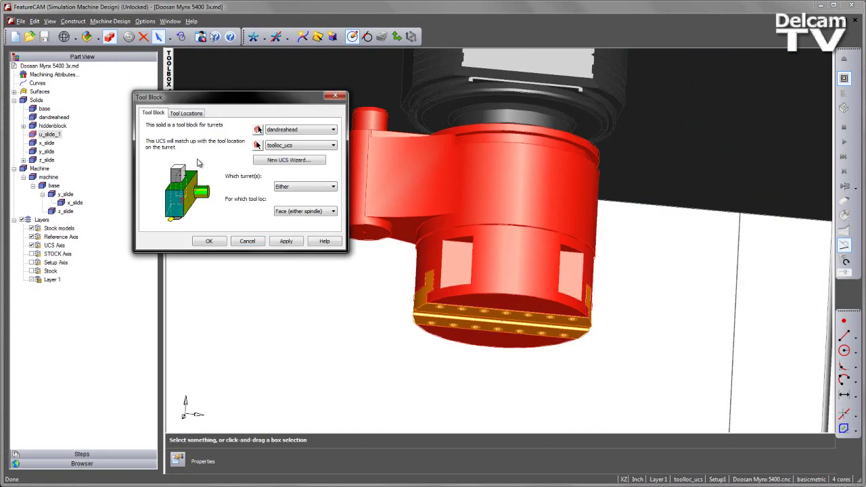
pyautogui.click(188, 114)
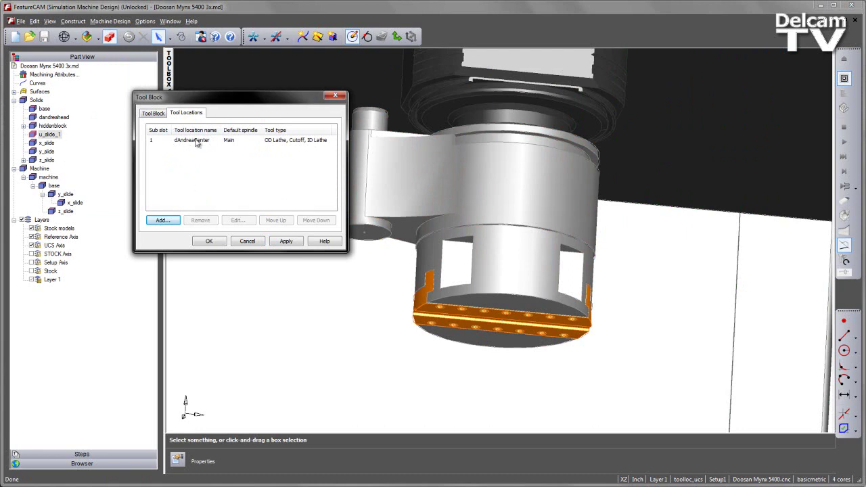
pyautogui.click(195, 140)
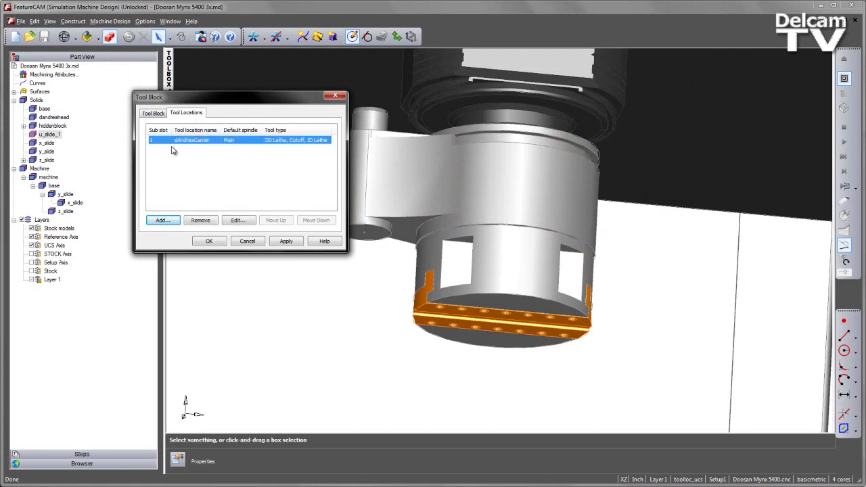
pyautogui.click(233, 220)
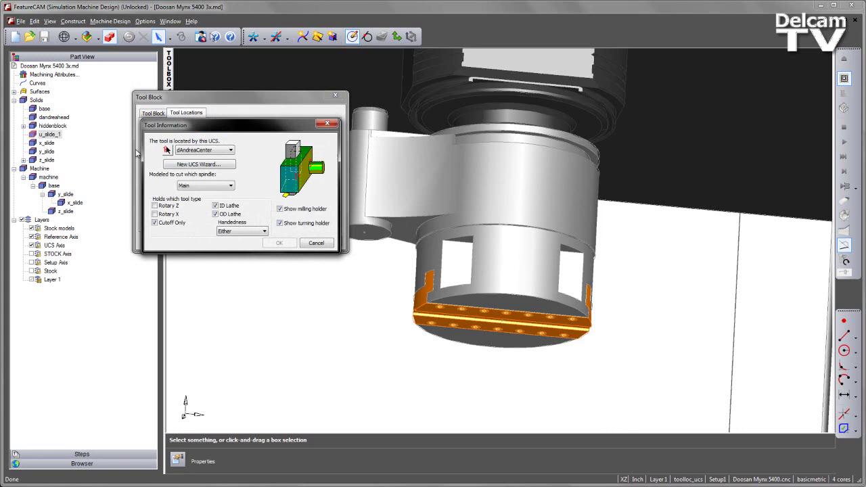
pyautogui.click(215, 214)
pyautogui.click(315, 244)
pyautogui.click(247, 242)
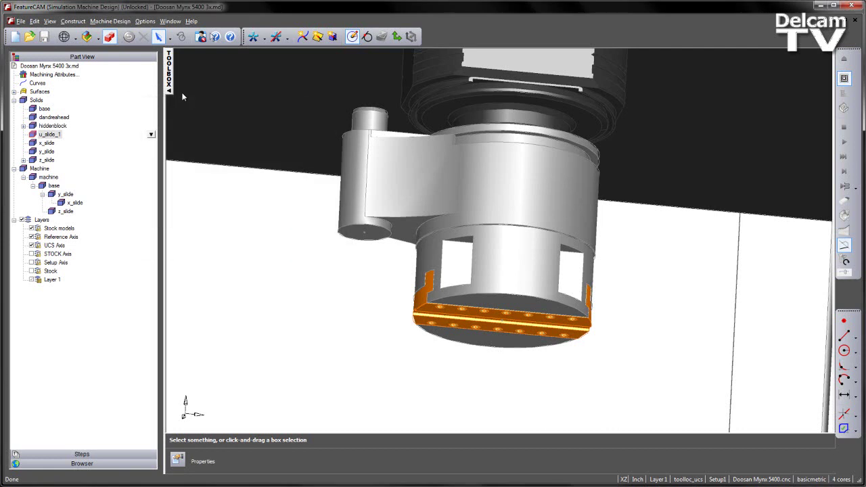
# Step: Switch to the FCAM2016_TurningHead.fm window and select, then deselect, the turn_head1 feature
pyautogui.click(171, 22)
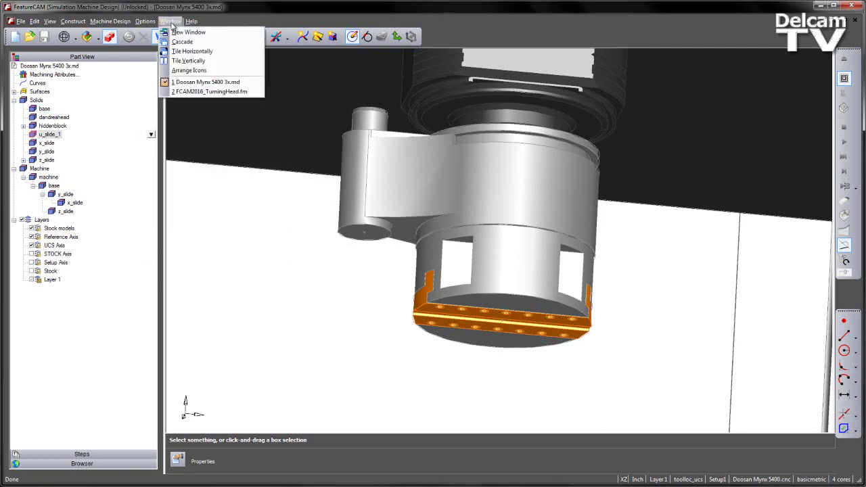
pyautogui.click(191, 91)
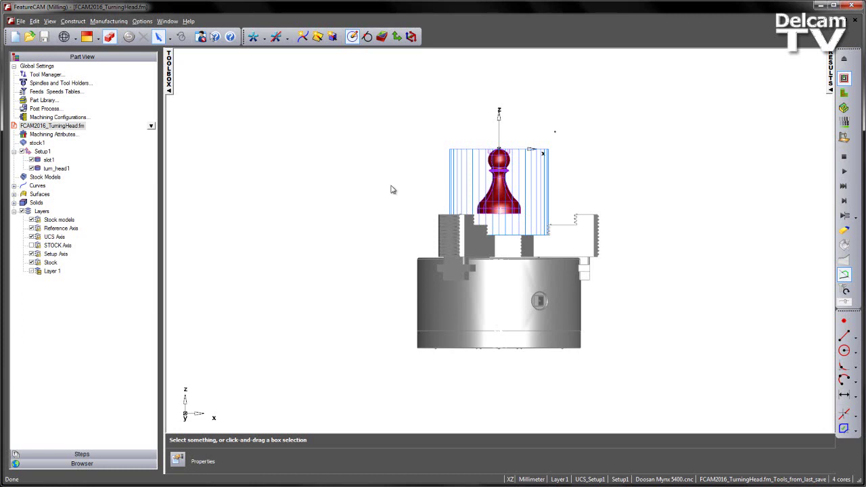
pyautogui.click(73, 170)
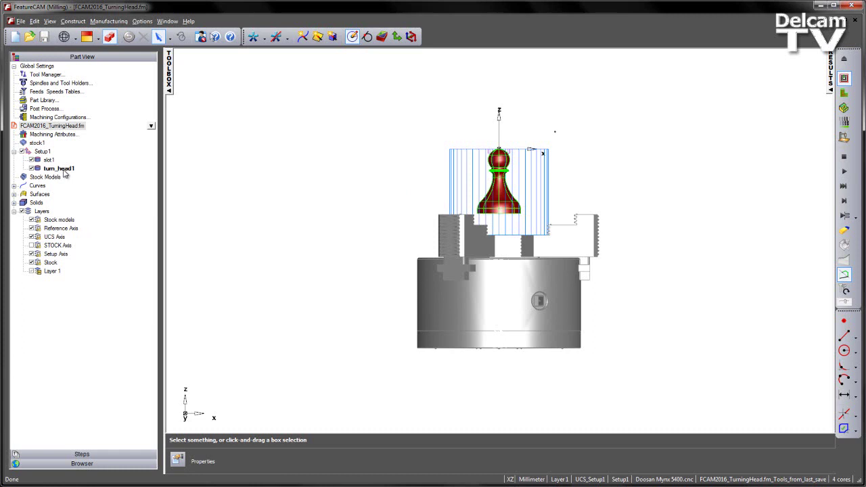
pyautogui.click(181, 154)
pyautogui.click(142, 21)
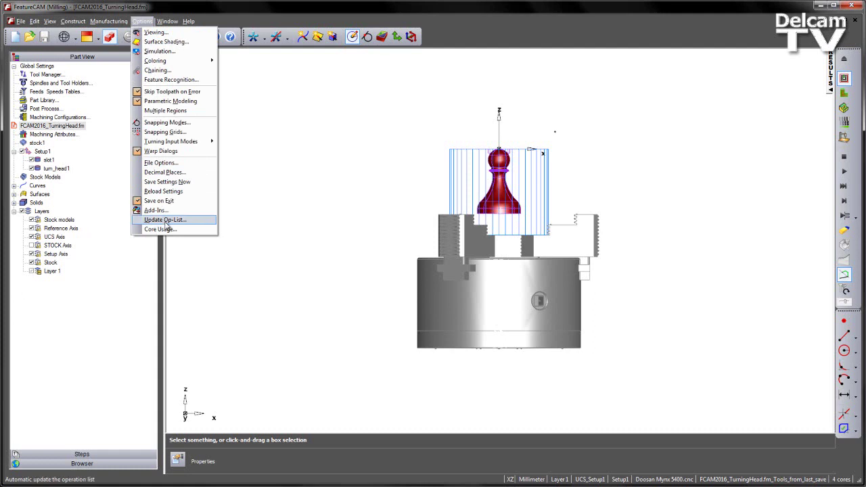
# Step: Load the TurningHeadCS.dll macro add-in from the library and close Macro Add-ins
pyautogui.click(166, 210)
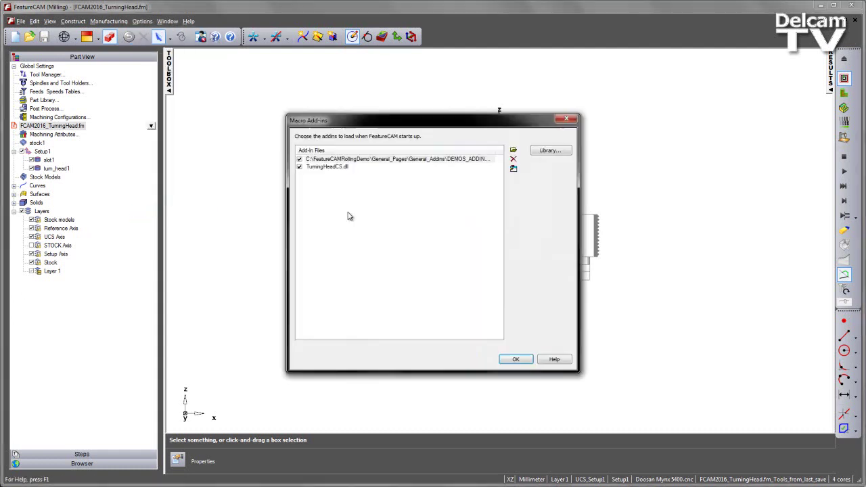
pyautogui.click(314, 167)
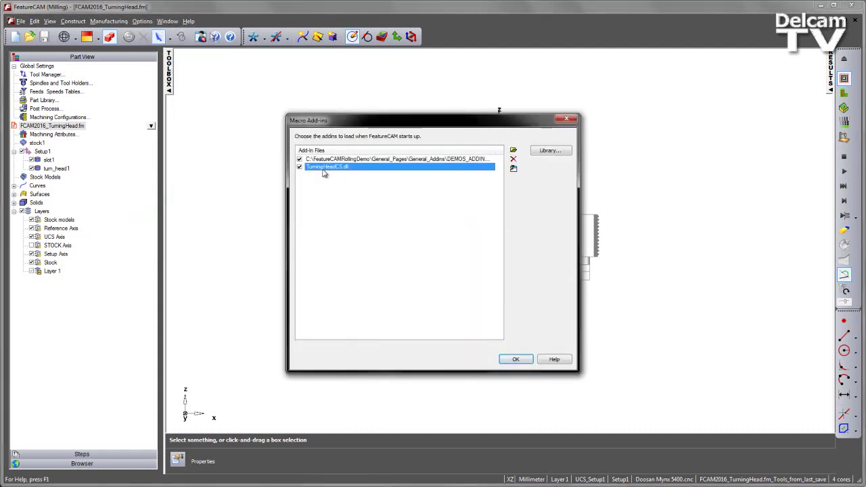
pyautogui.click(549, 151)
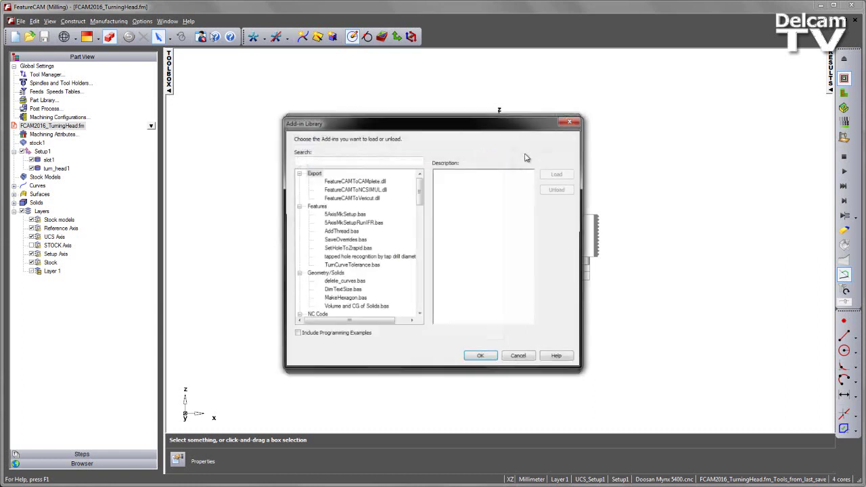
pyautogui.moveTo(420, 189); pyautogui.dragTo(420, 273)
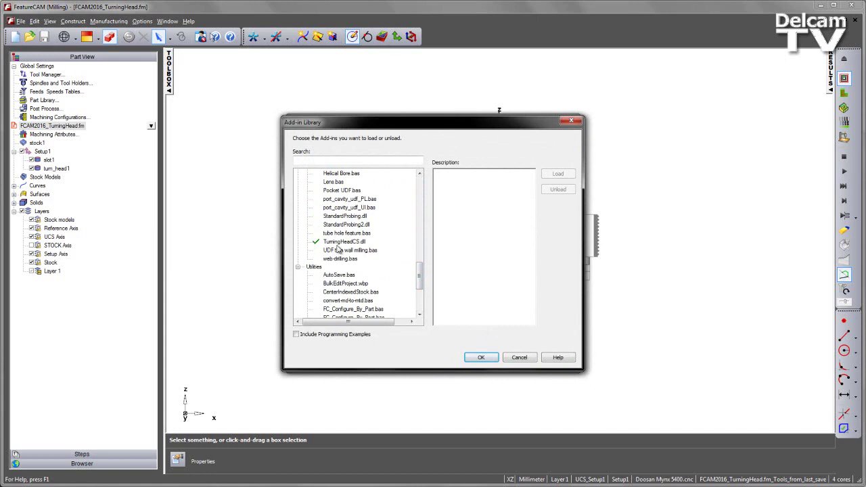
pyautogui.click(488, 357)
pyautogui.click(524, 360)
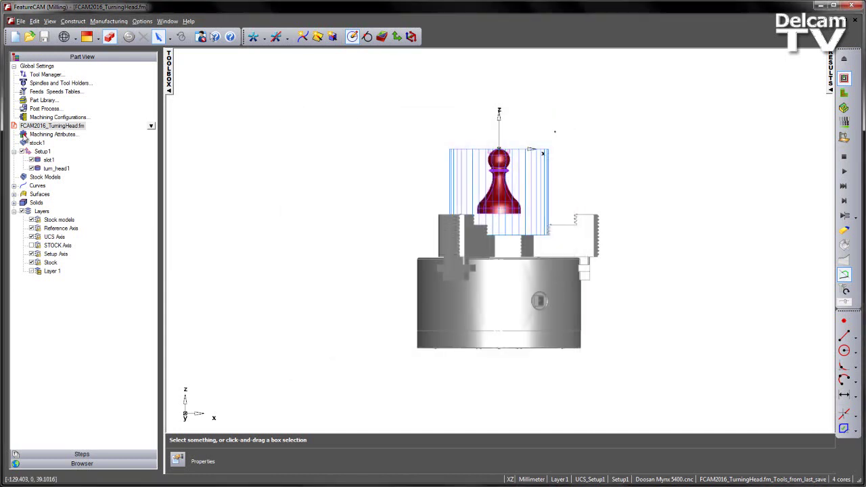
pyautogui.click(56, 168)
pyautogui.doubleClick(56, 168)
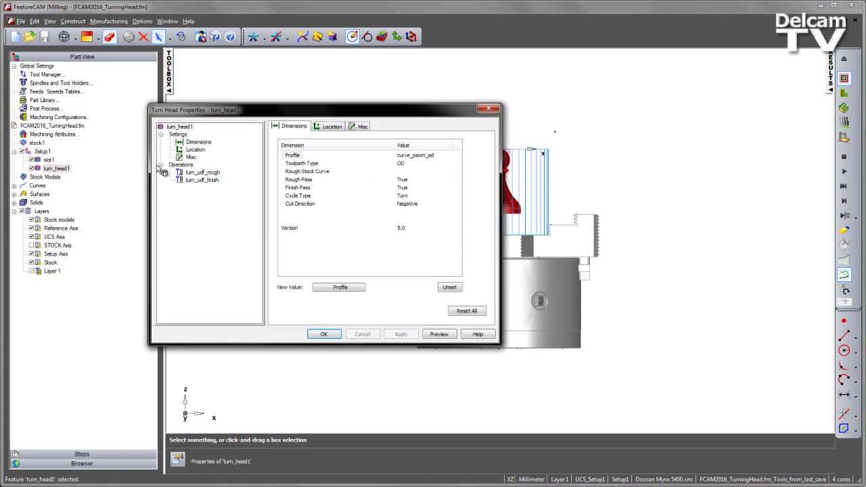
pyautogui.click(206, 173)
pyautogui.click(212, 179)
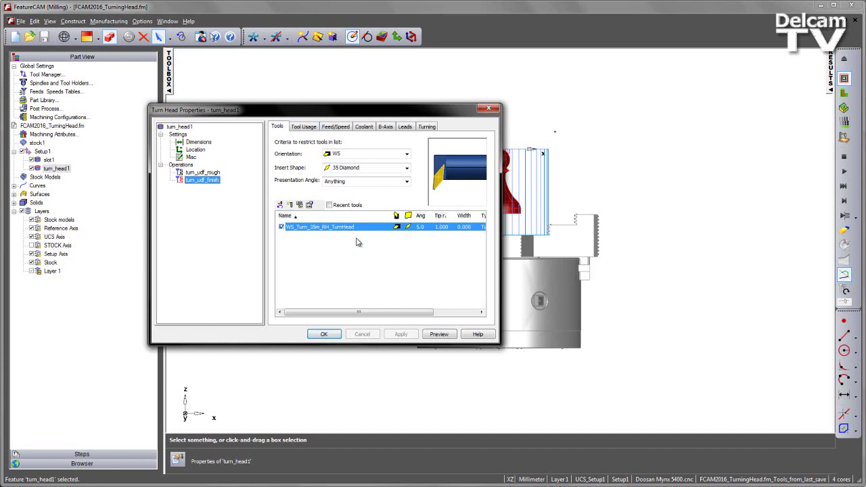
pyautogui.click(489, 110)
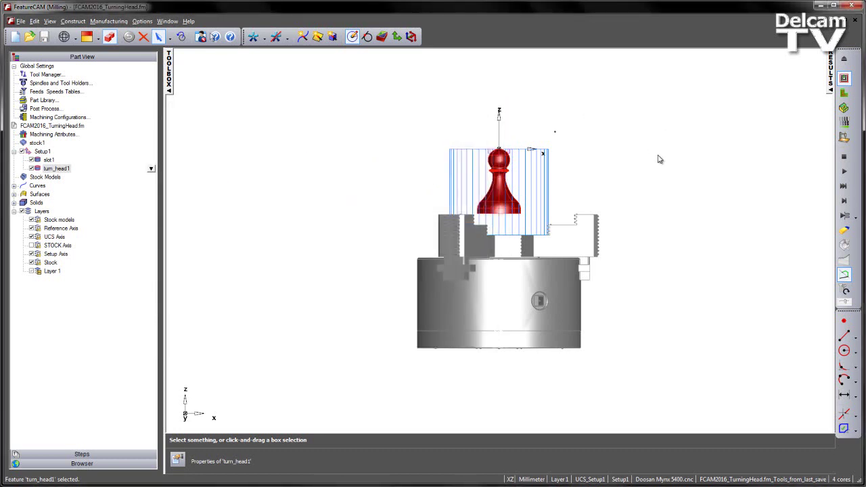
# Step: Map tool 2, WS_Turn_35m_RH_TurnHead, to sub slot 1 of the dandreahead tool block
pyautogui.click(110, 21)
pyautogui.click(112, 34)
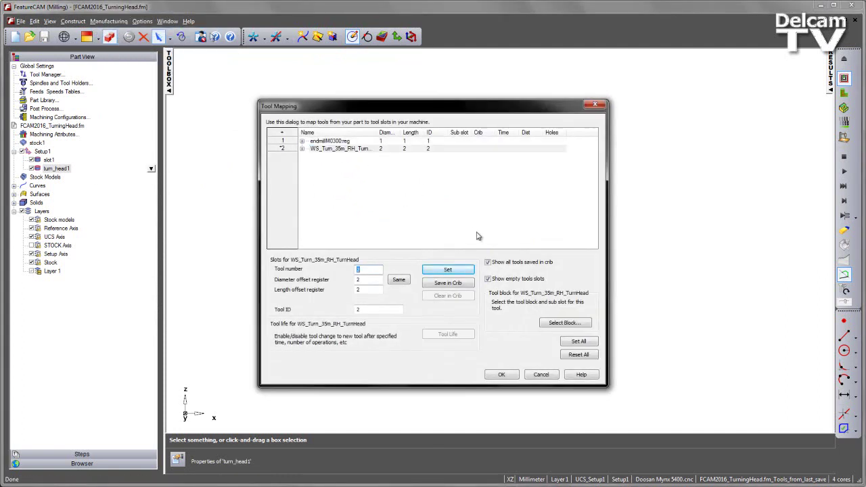
pyautogui.click(360, 150)
pyautogui.click(561, 323)
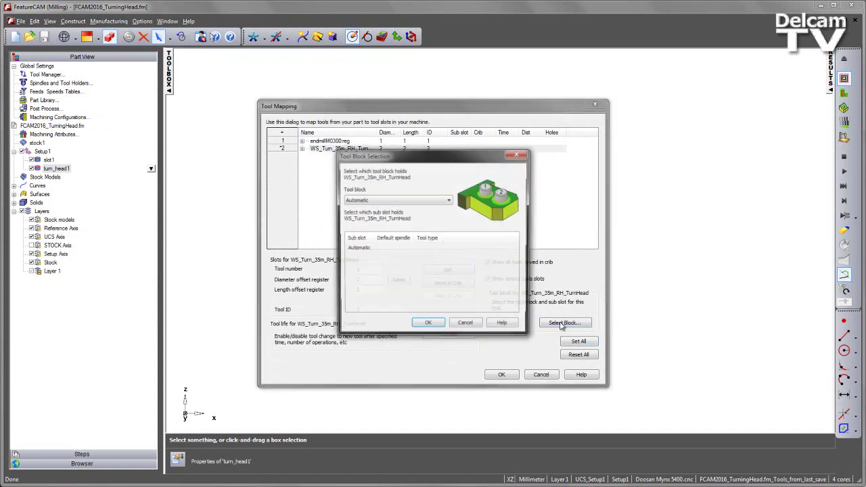
pyautogui.click(379, 200)
pyautogui.click(376, 215)
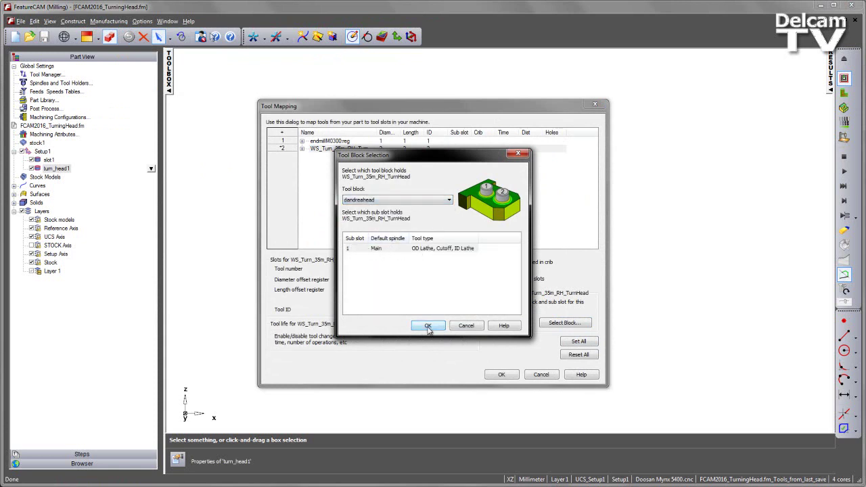
pyautogui.click(389, 249)
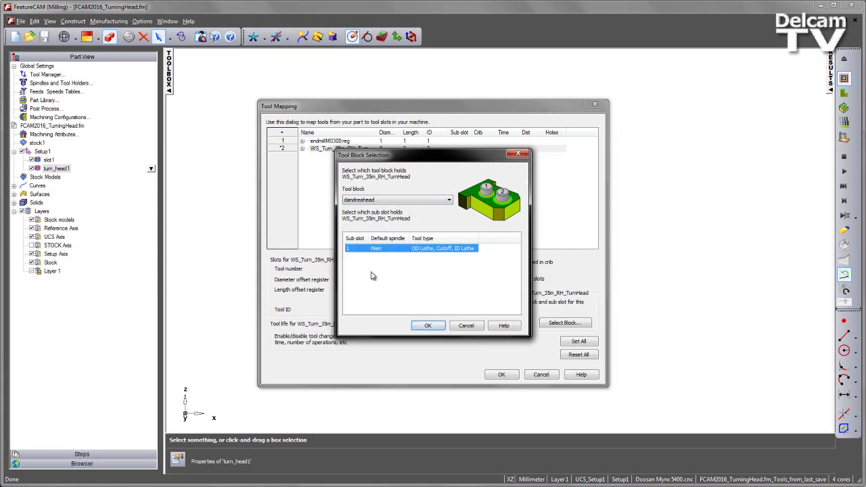
pyautogui.click(426, 325)
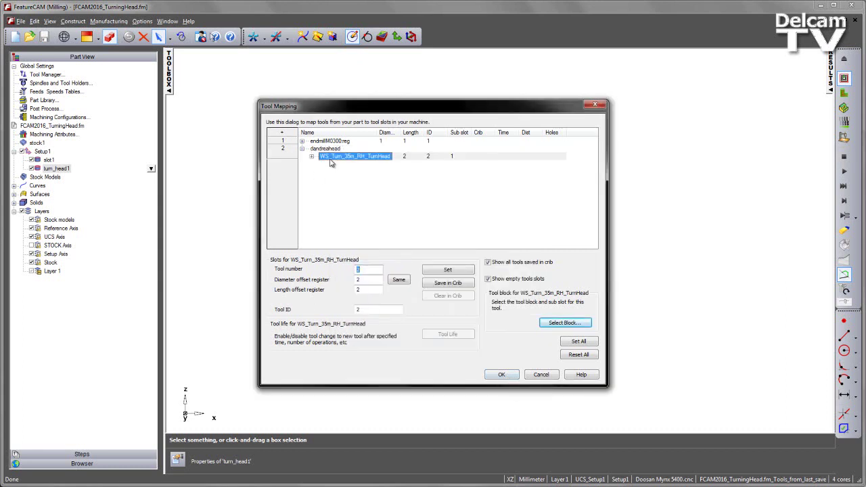
pyautogui.click(499, 376)
pyautogui.click(687, 175)
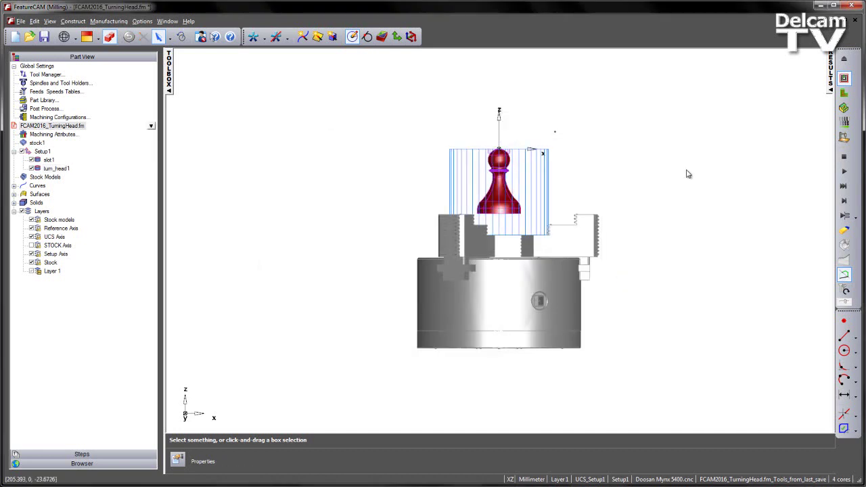
# Step: Turn on machine simulation and step past the endmill cut to the WS_Turn_35m_RH_TurnHead tool
pyautogui.click(844, 138)
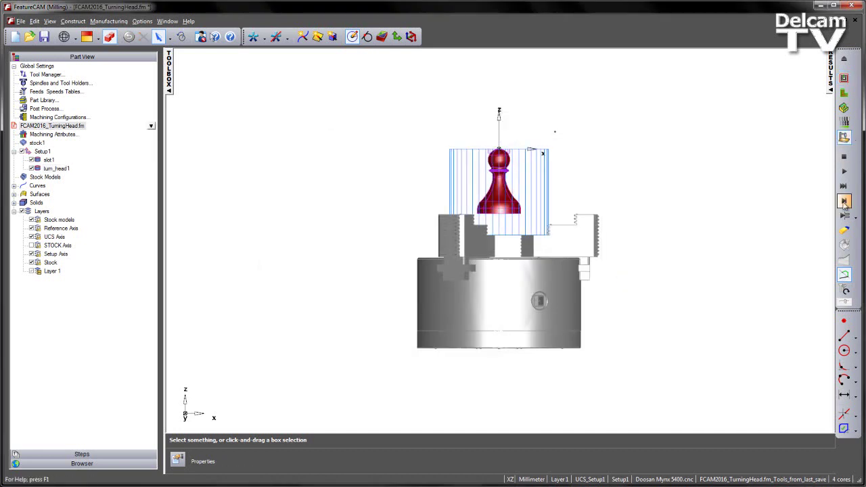
pyautogui.click(844, 202)
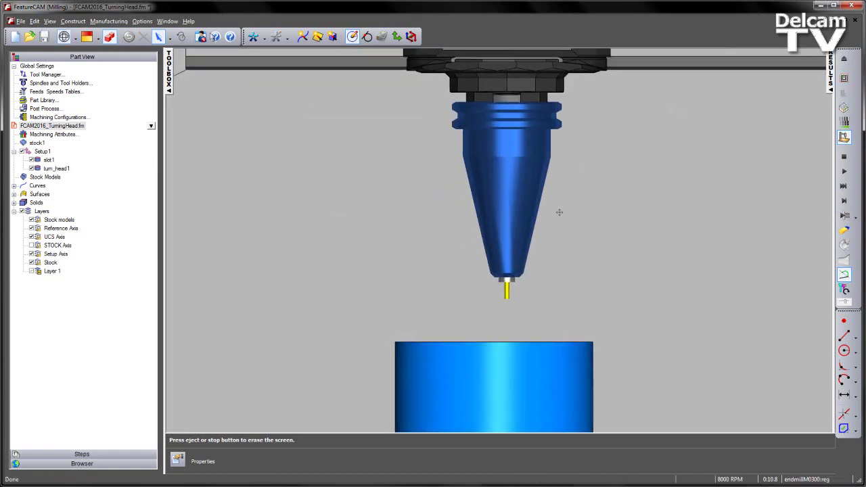
pyautogui.click(844, 217)
pyautogui.click(844, 218)
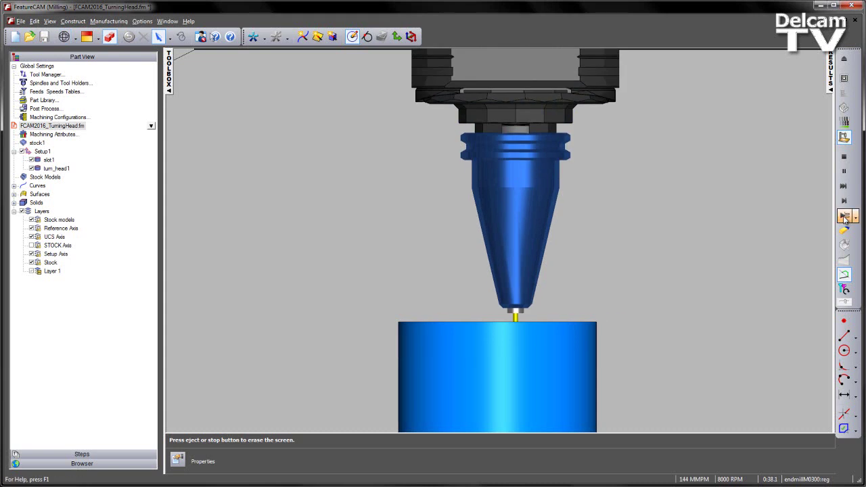
pyautogui.scroll(-5, 610, 203)
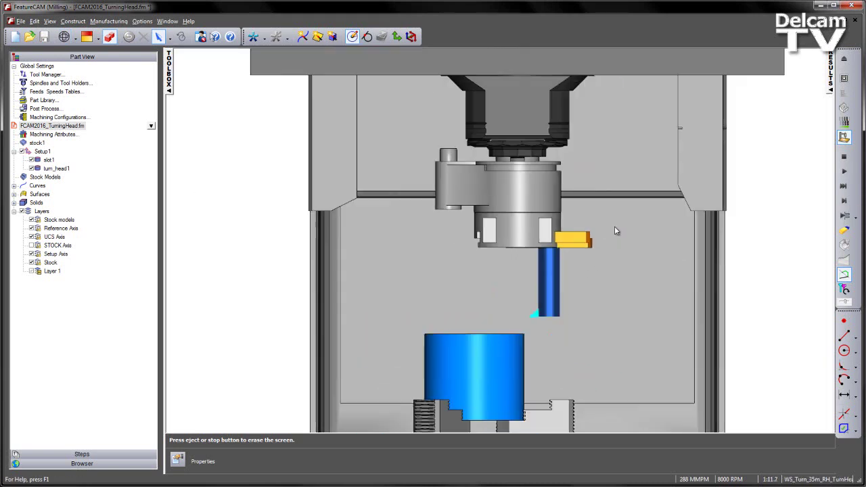
# Step: Step the simulation through the turning cut, viewed from above the chuck and stock
pyautogui.moveTo(480, 154); pyautogui.dragTo(642, 228, button='middle')
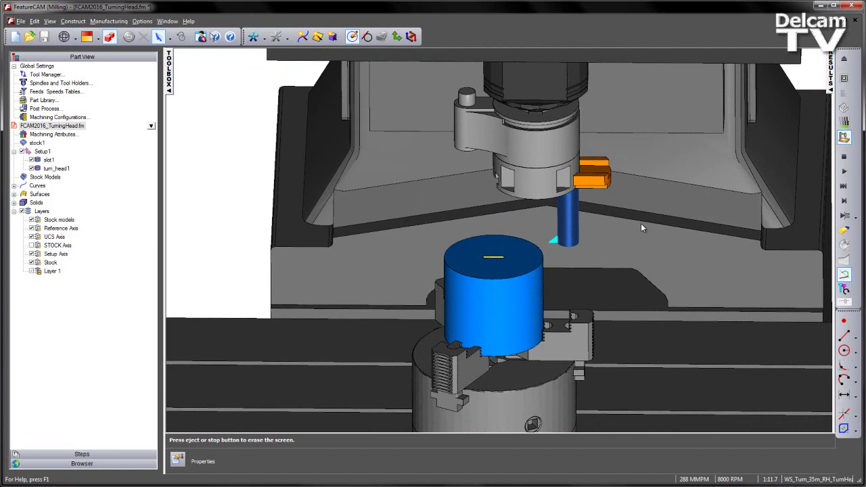
pyautogui.click(844, 202)
pyautogui.click(844, 202)
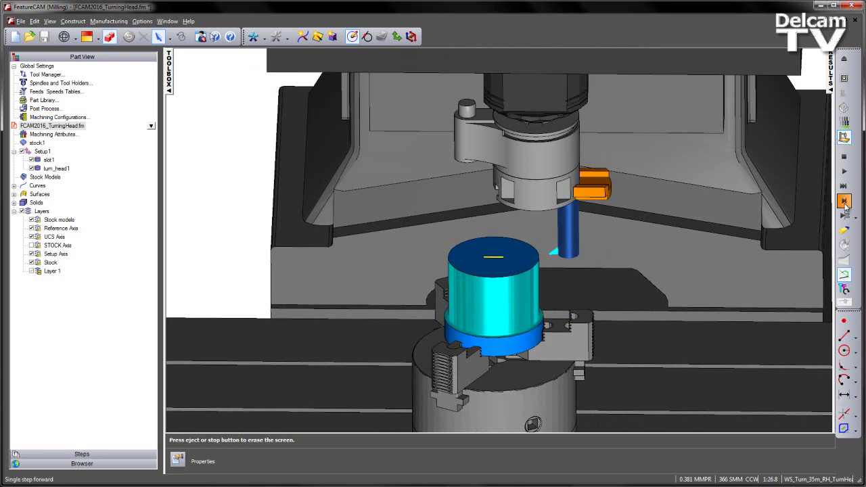
pyautogui.click(844, 202)
pyautogui.click(844, 202)
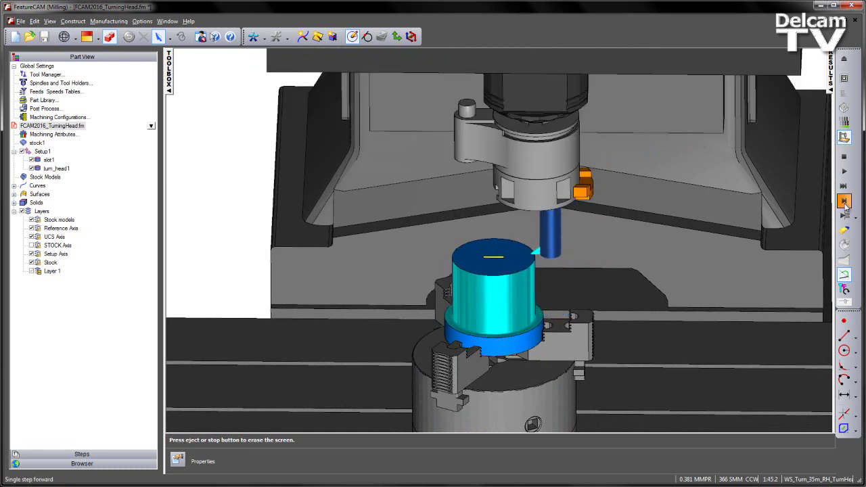
pyautogui.click(844, 202)
pyautogui.click(844, 203)
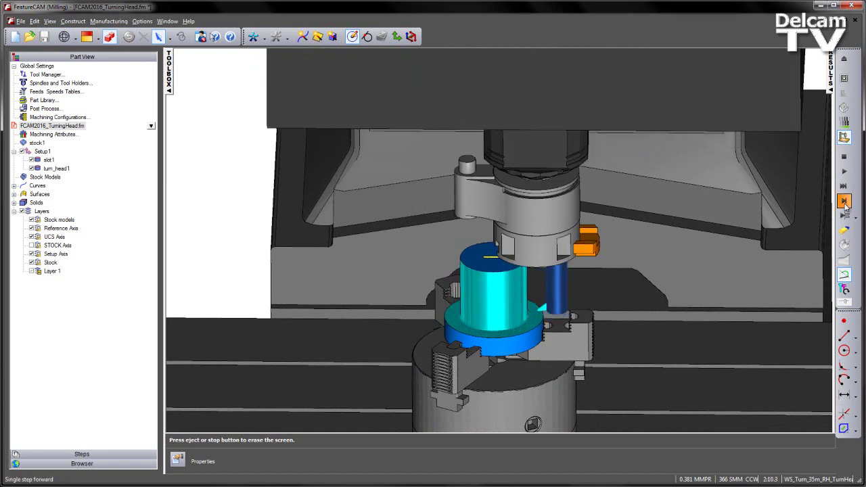
pyautogui.click(844, 203)
pyautogui.click(844, 202)
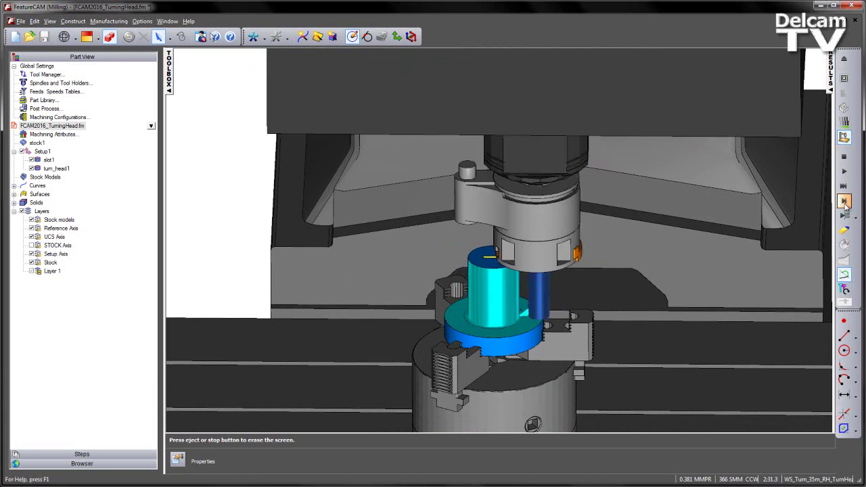
pyautogui.click(843, 202)
pyautogui.click(844, 202)
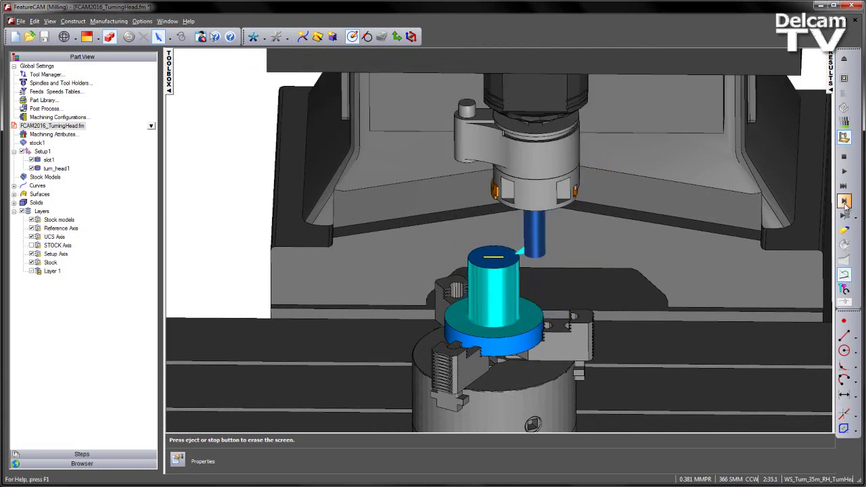
pyautogui.click(844, 202)
pyautogui.click(844, 202)
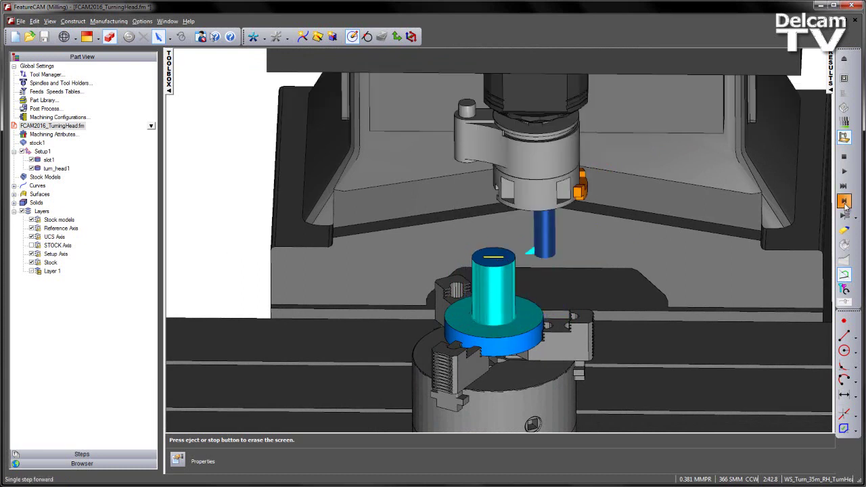
# Step: Step through the finishing pass, then play the simulation to completion
pyautogui.click(844, 202)
pyautogui.click(844, 202)
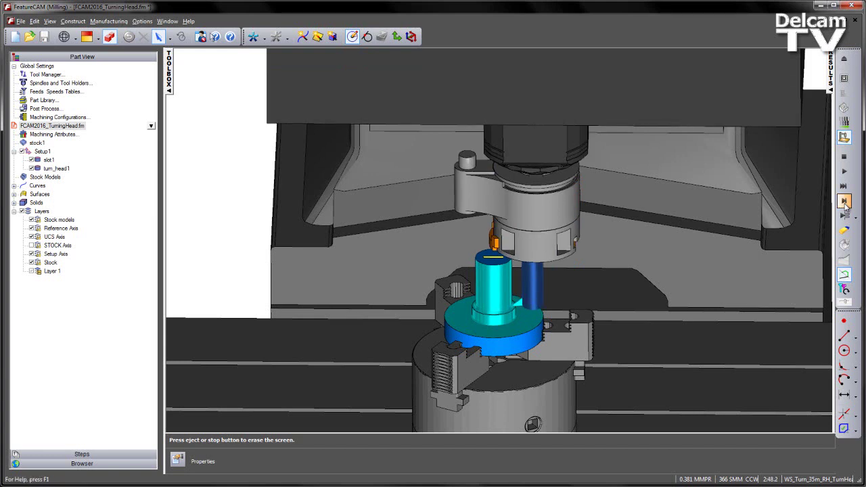
pyautogui.click(844, 202)
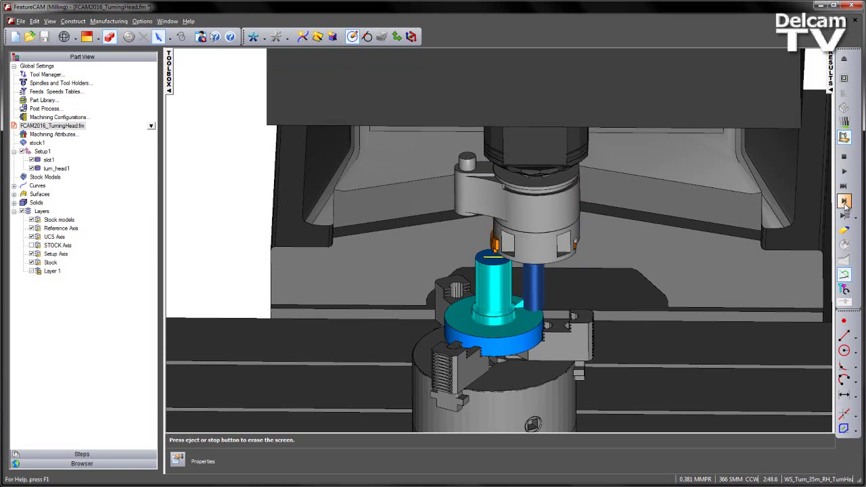
pyautogui.click(844, 202)
pyautogui.click(844, 202)
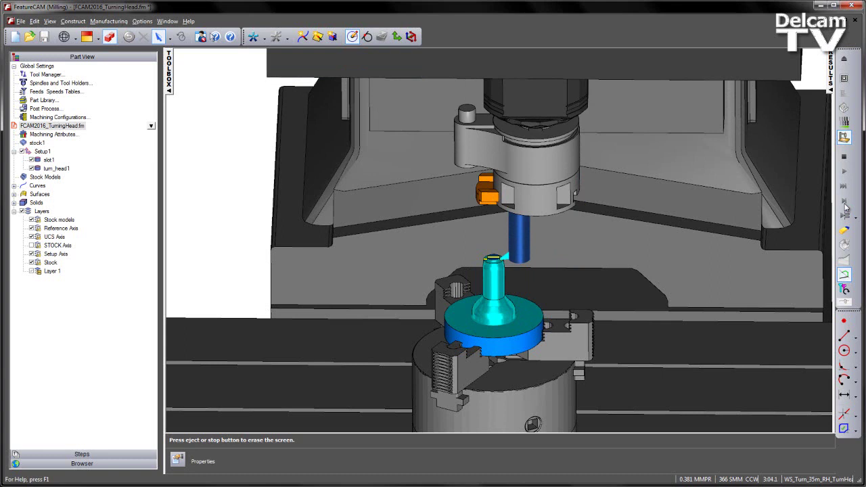
pyautogui.click(844, 202)
pyautogui.click(844, 203)
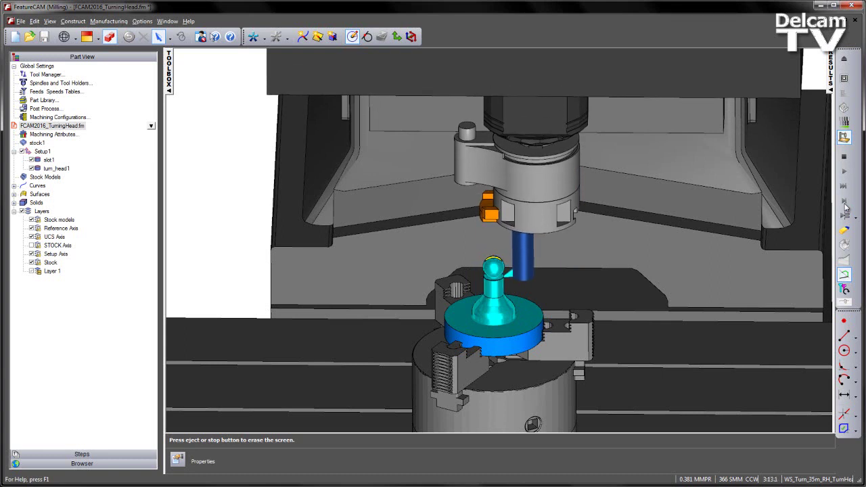
pyautogui.click(844, 216)
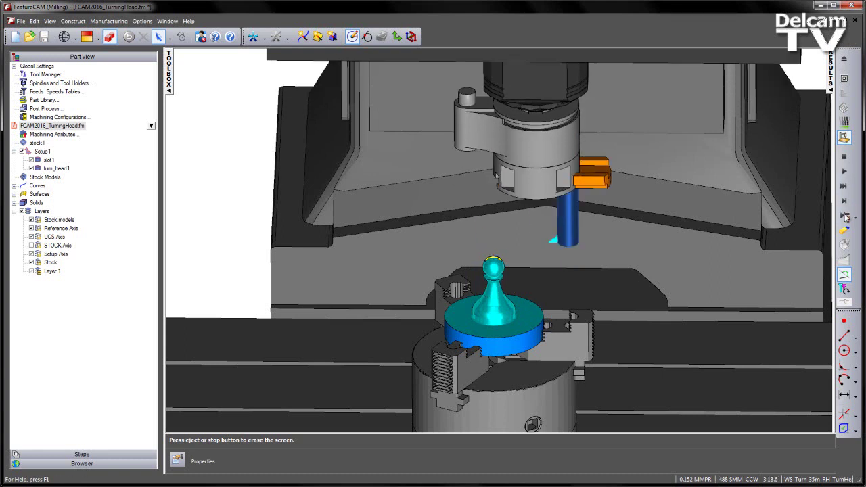
pyautogui.click(843, 217)
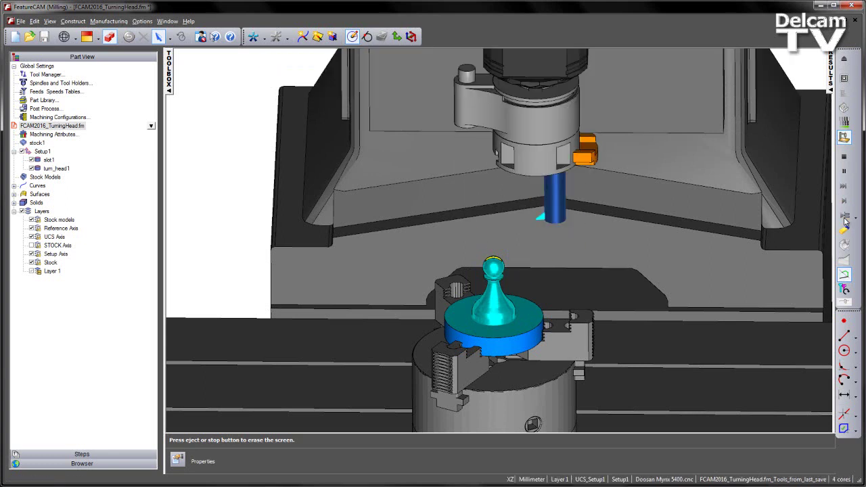